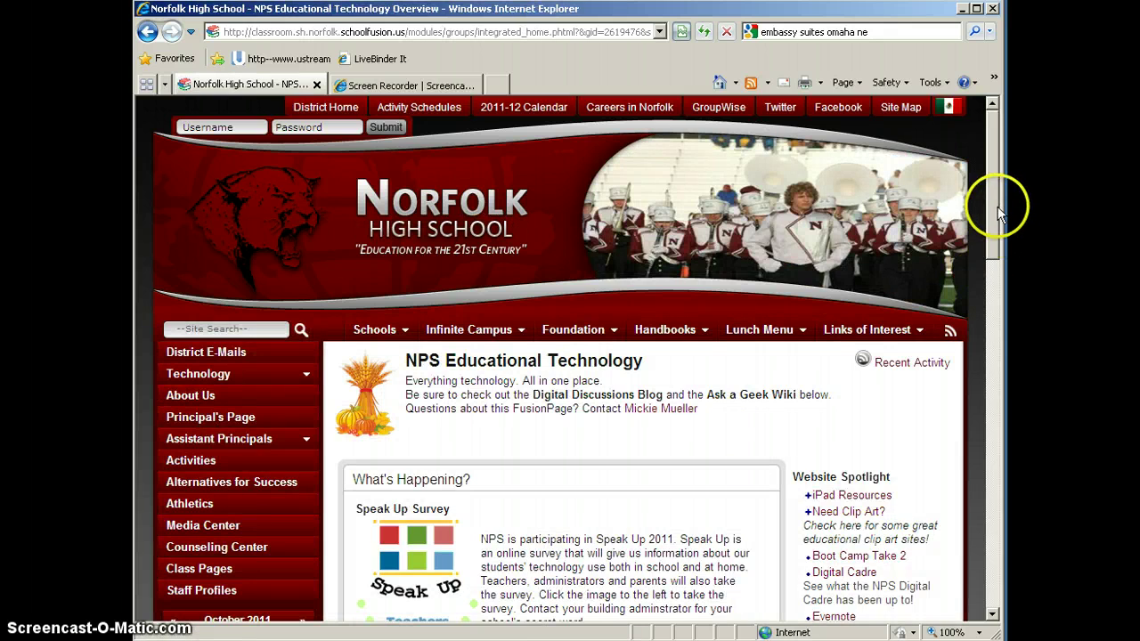
Step: Scroll the FusionPage down to the What's Happening posts and Website Spotlight links
left_click_drag(998, 204, 991, 266)
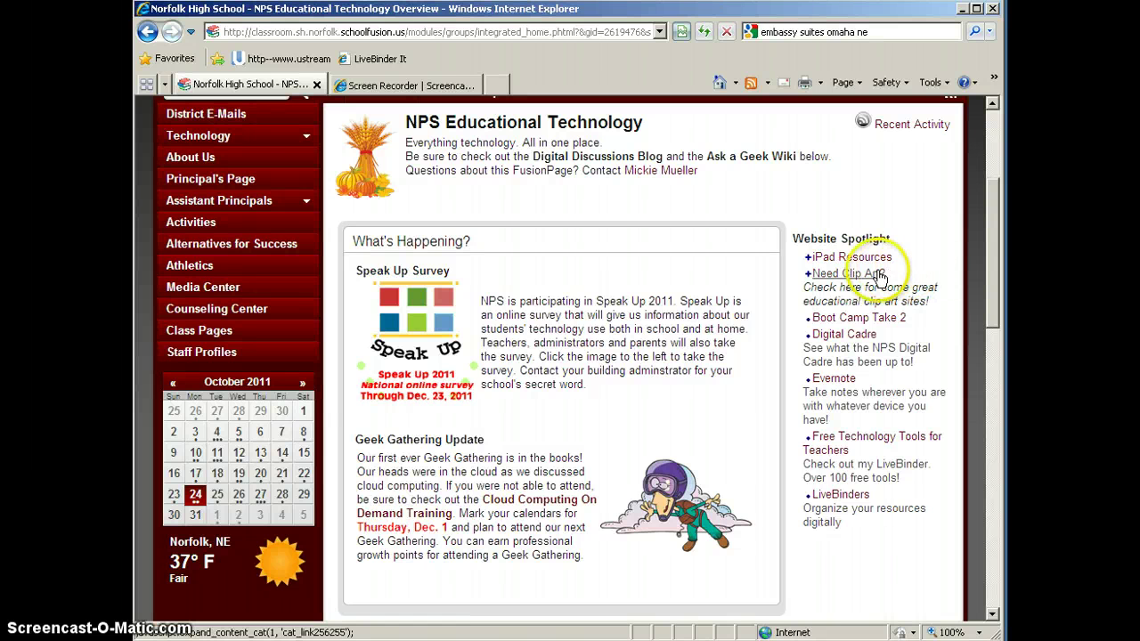
left_click(849, 273)
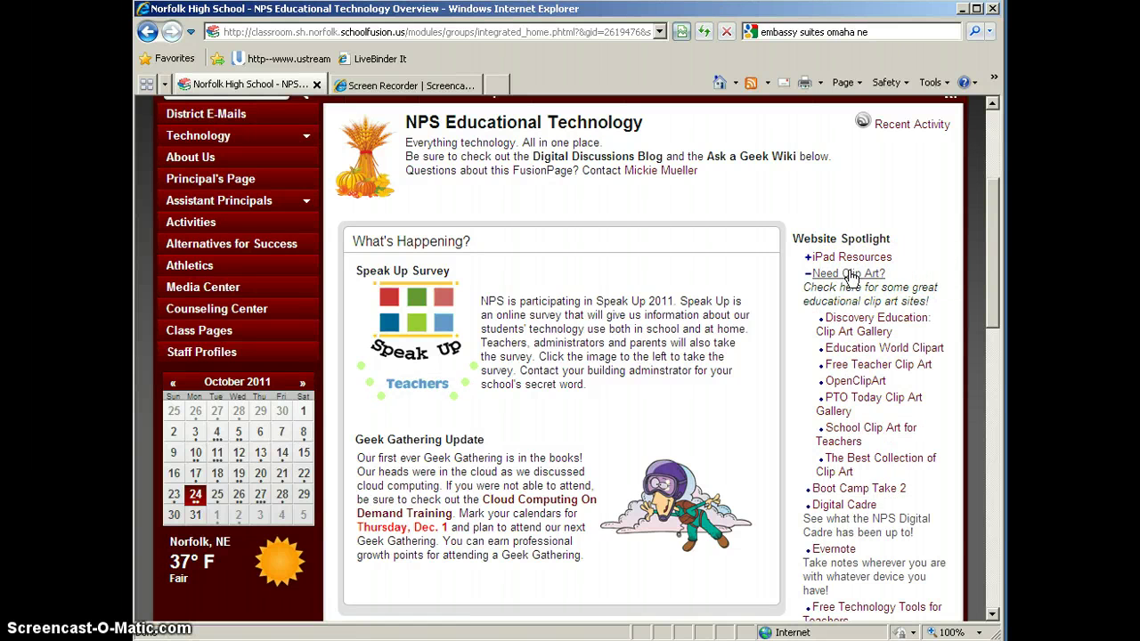
left_click(849, 273)
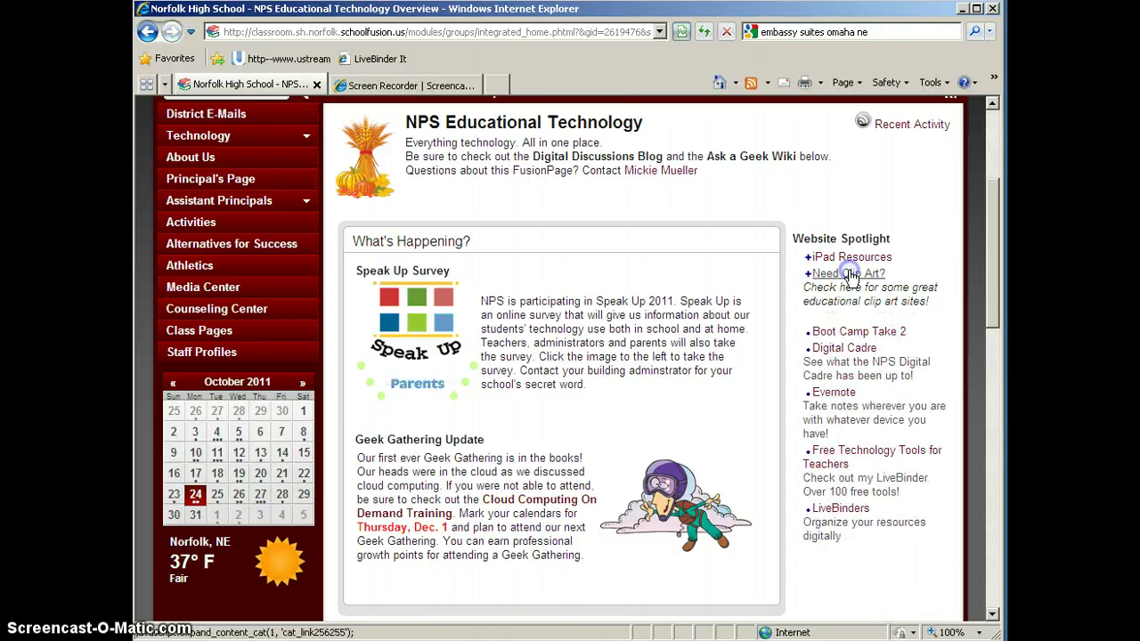
left_click(851, 257)
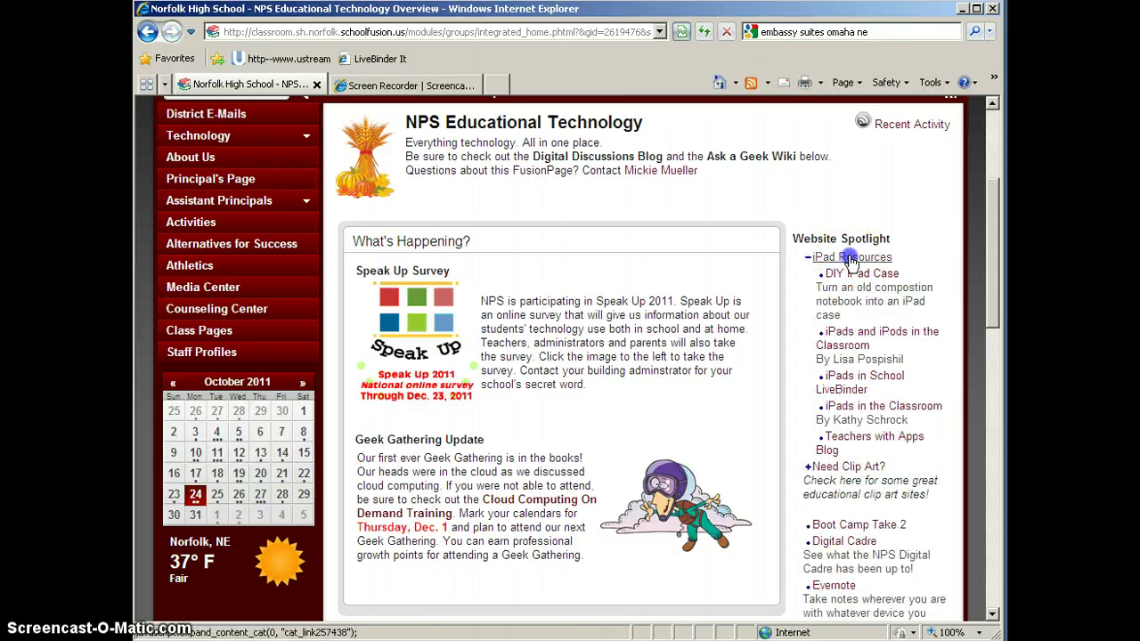
left_click(851, 259)
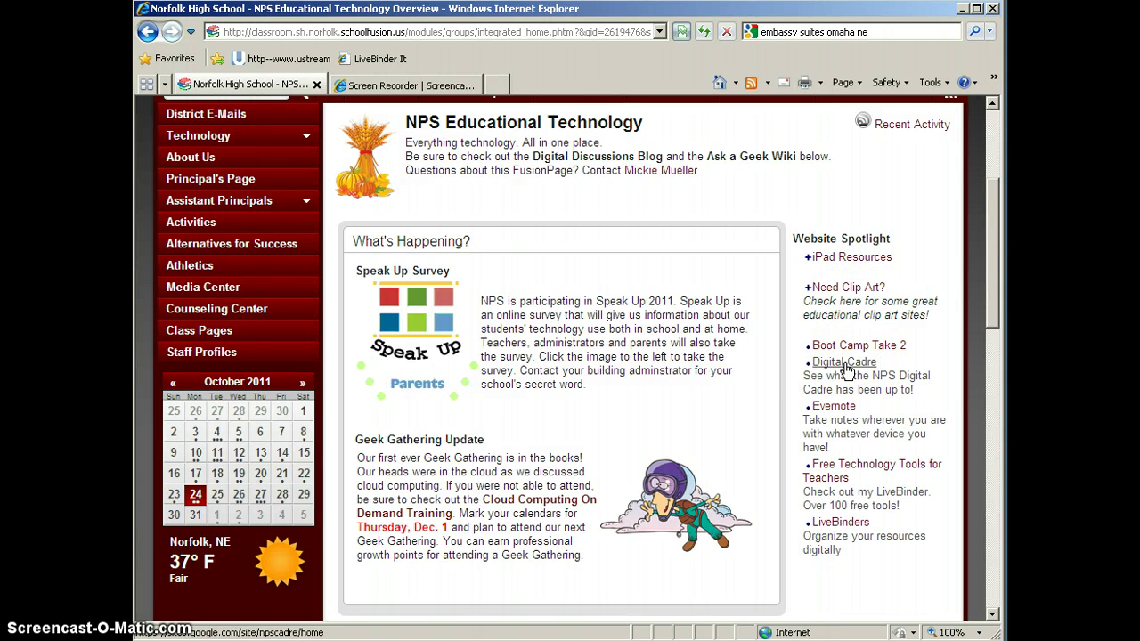
left_click(864, 347)
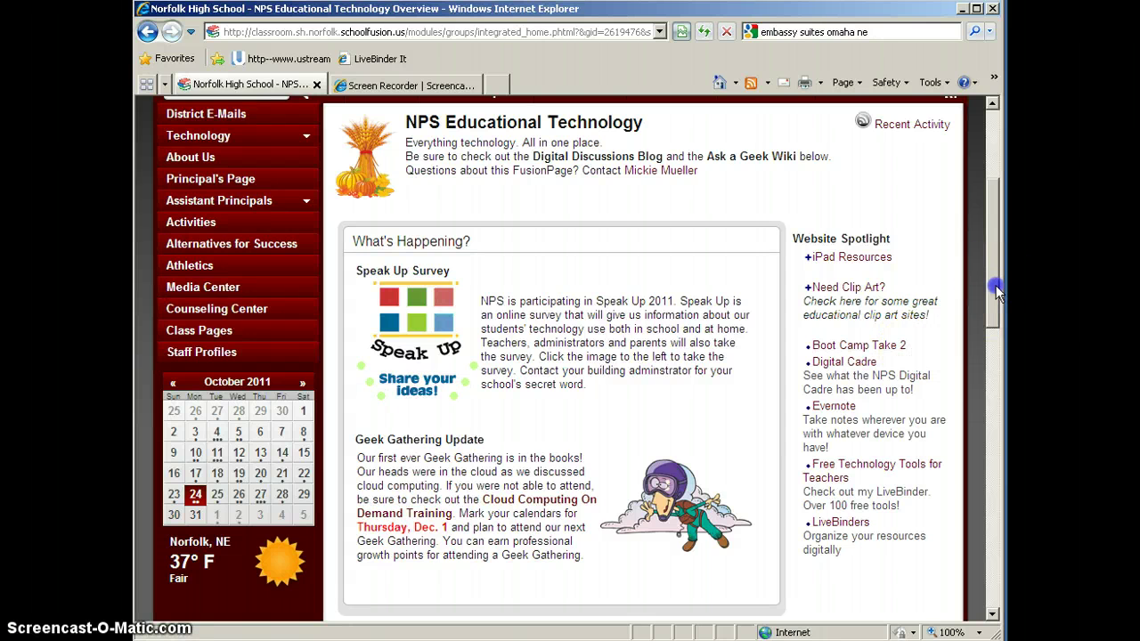
Step: Expand the SchoolFusion topics under On Demand Training and open 'SchoolFusion #1: Setting up a Profile'
left_click_drag(995, 299, 995, 426)
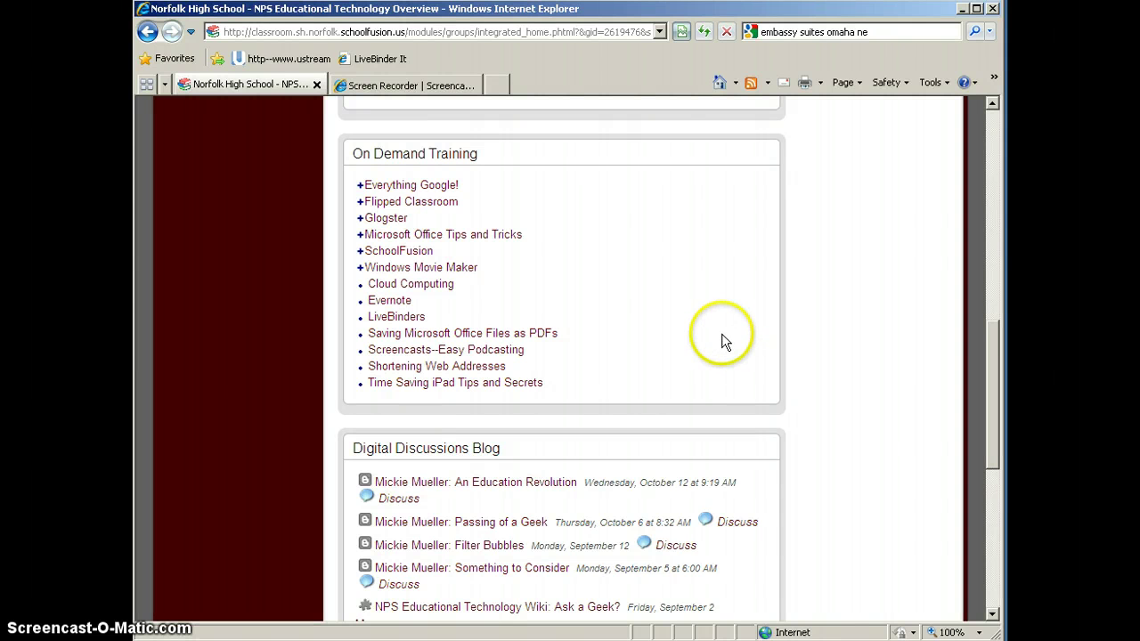
left_click(396, 252)
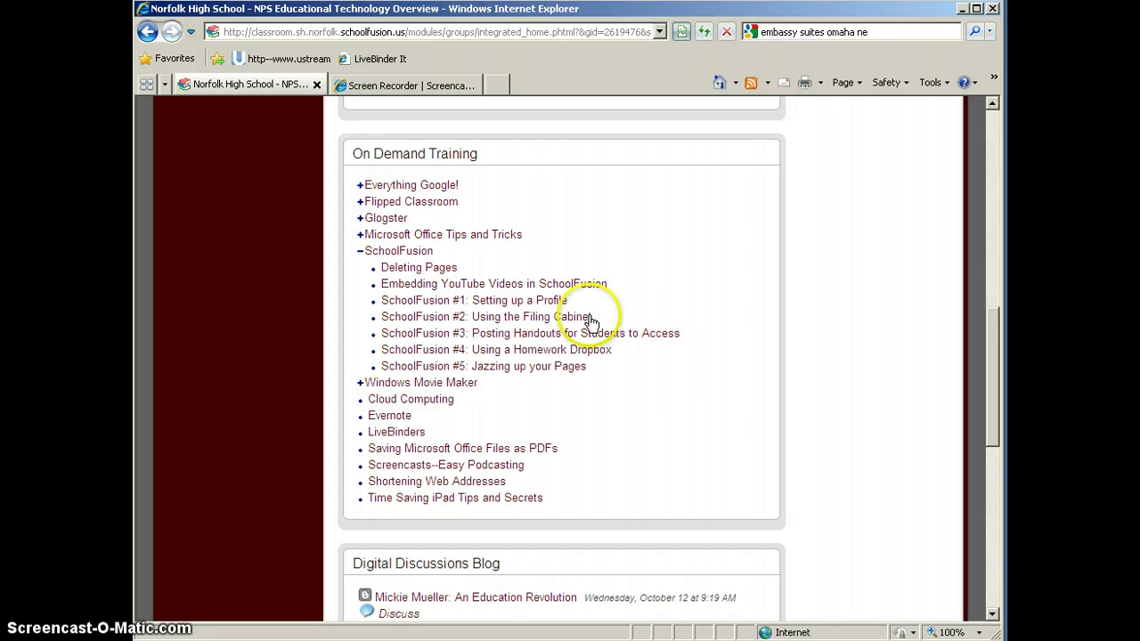
left_click(493, 303)
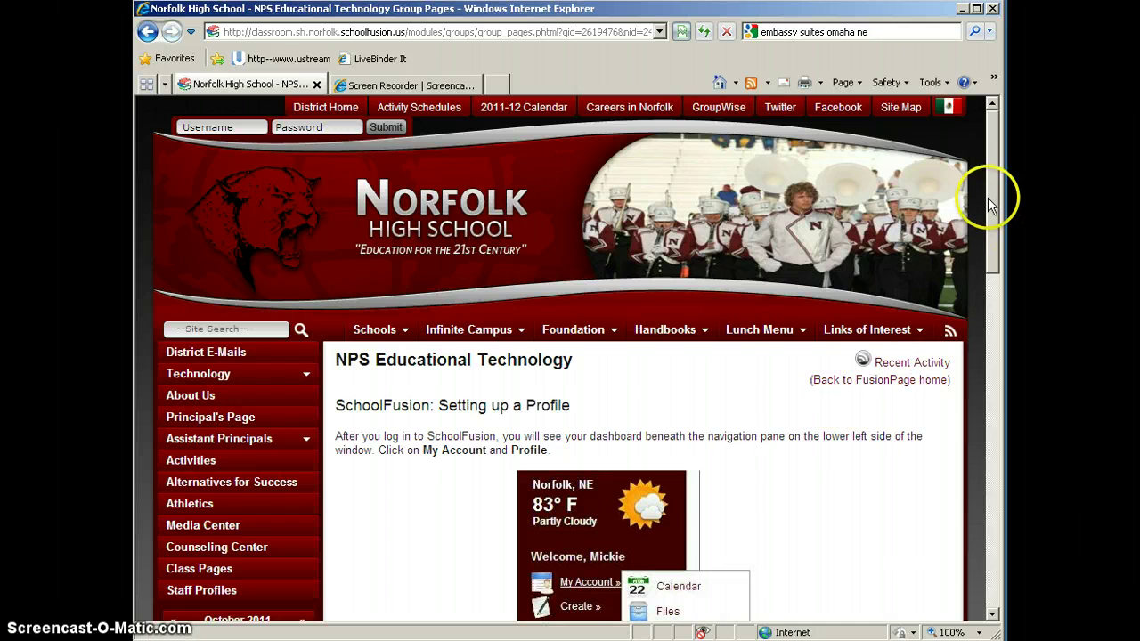
Step: Scroll through the profile instructions to the embedded how-to video, then back up
left_click_drag(988, 197, 986, 484)
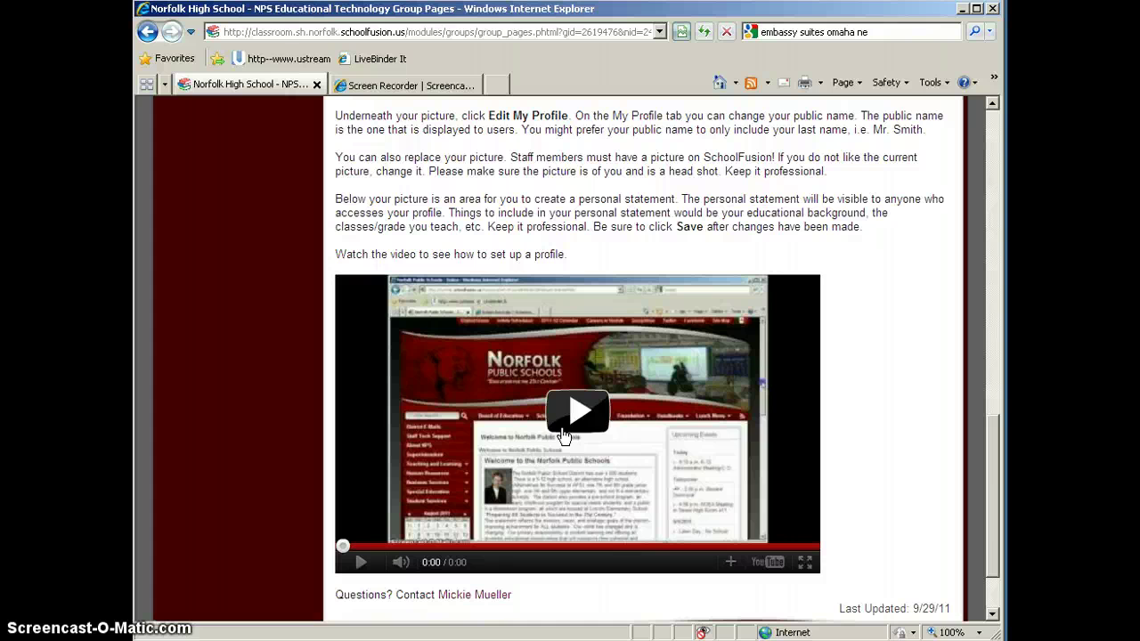
left_click_drag(992, 521, 986, 233)
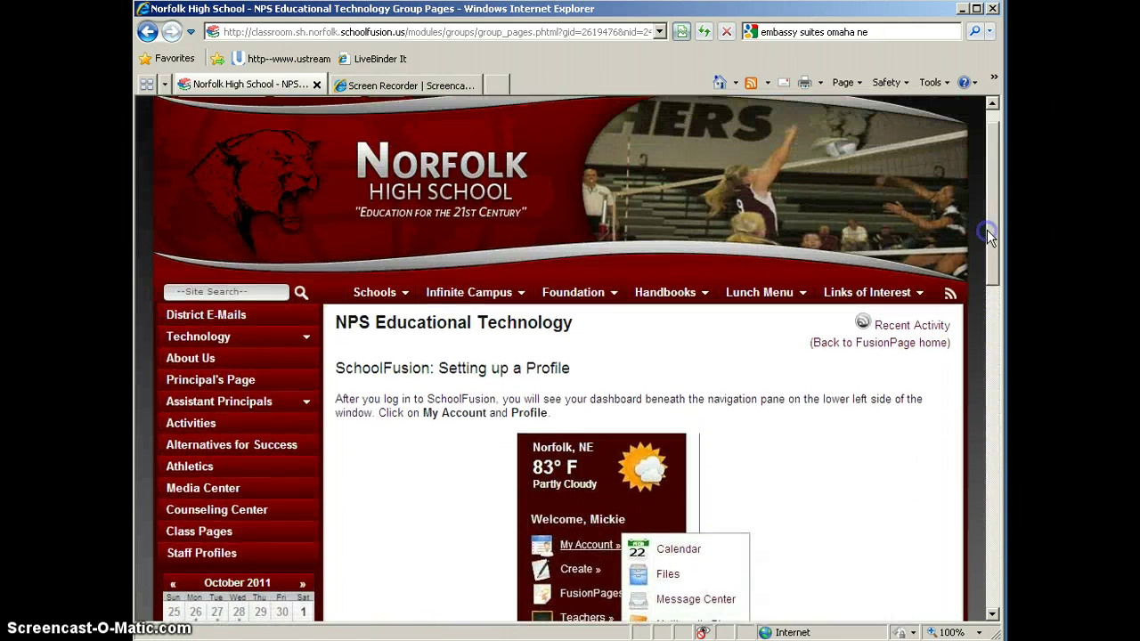
Step: Visit the Cloud Computing 101 page under Flipped Classroom, then return to the FusionPage home
left_click(872, 354)
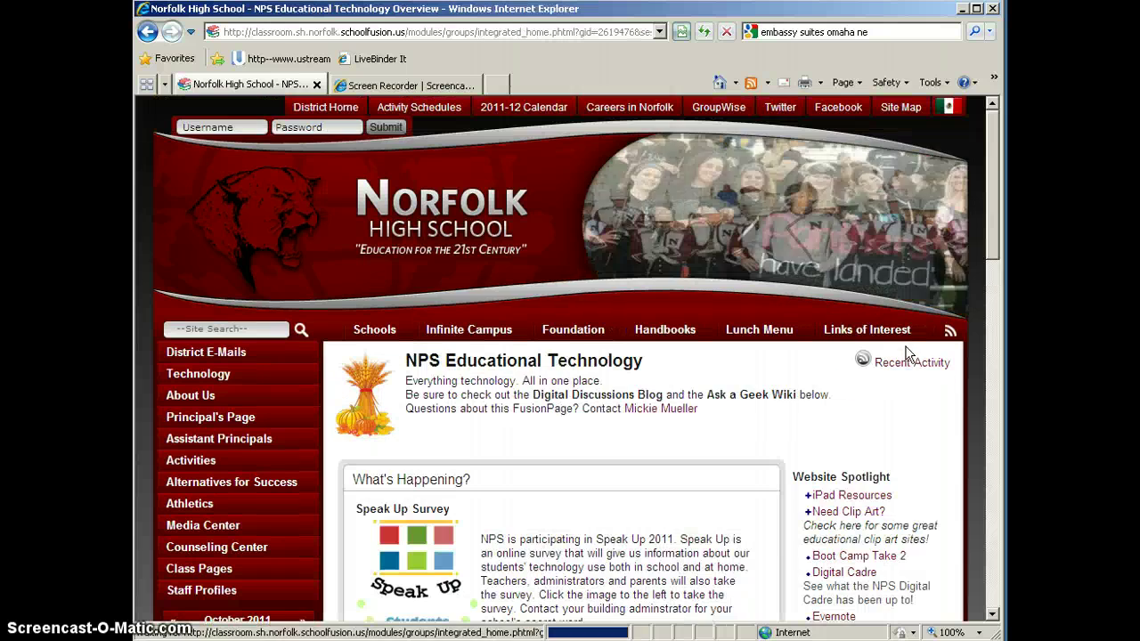
left_click_drag(978, 290, 990, 397)
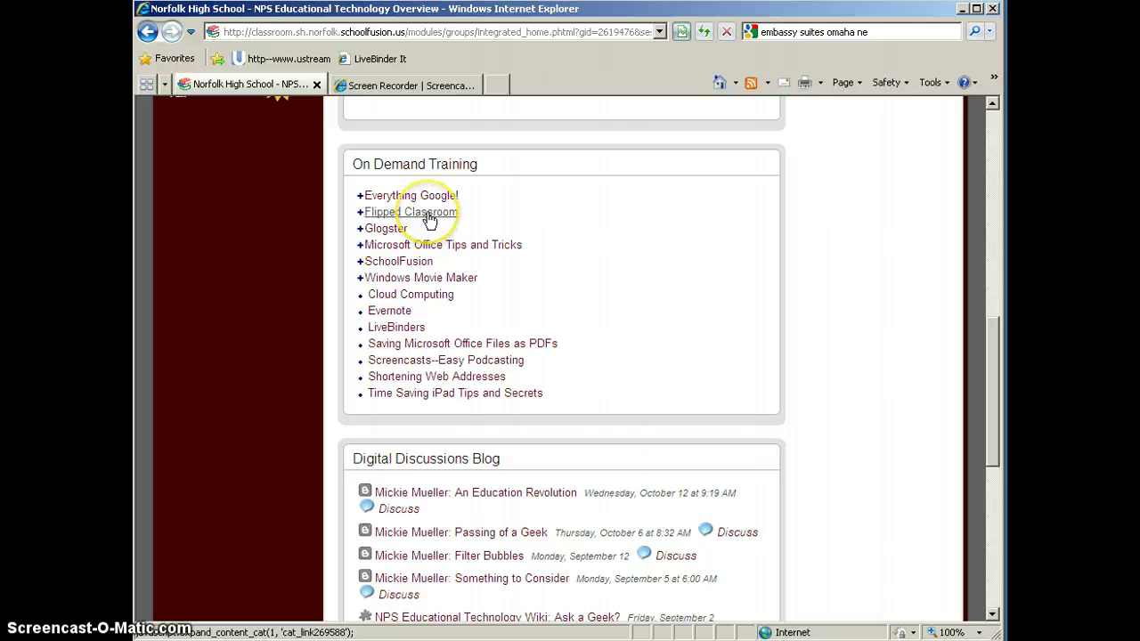
left_click(430, 213)
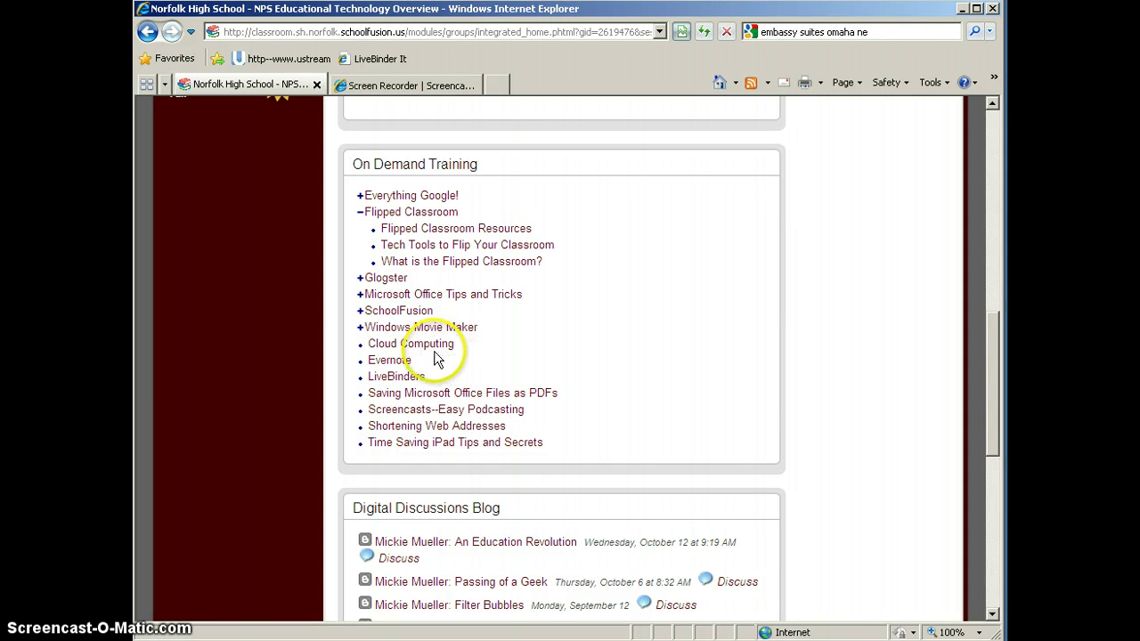
left_click(420, 346)
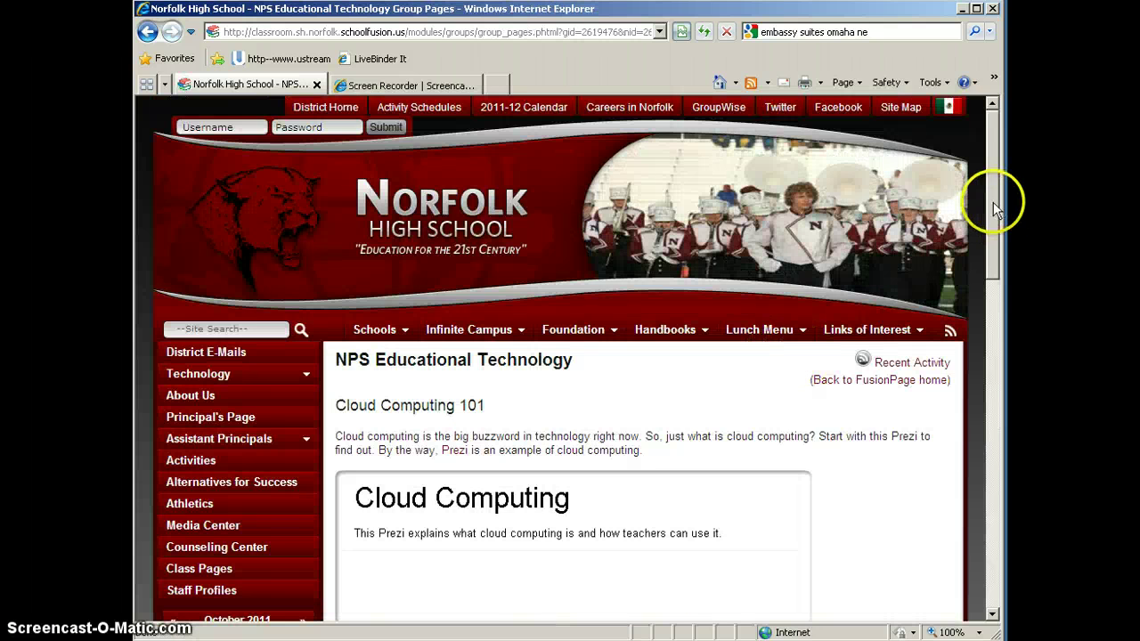
mouse_move(993, 203)
left_mouse_down()
mouse_move(993, 320)
mouse_move(993, 208)
left_mouse_up()
left_click(882, 366)
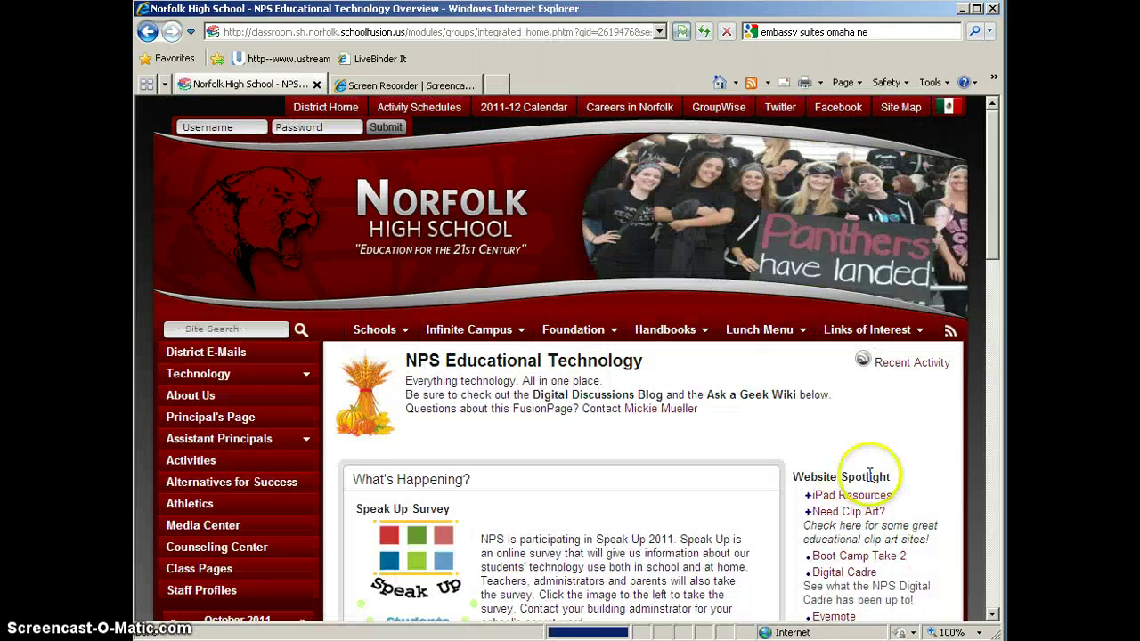
Step: Scroll to the Digital Discussions Blog and open its 'An Education Revolution' post
left_click_drag(988, 211, 984, 422)
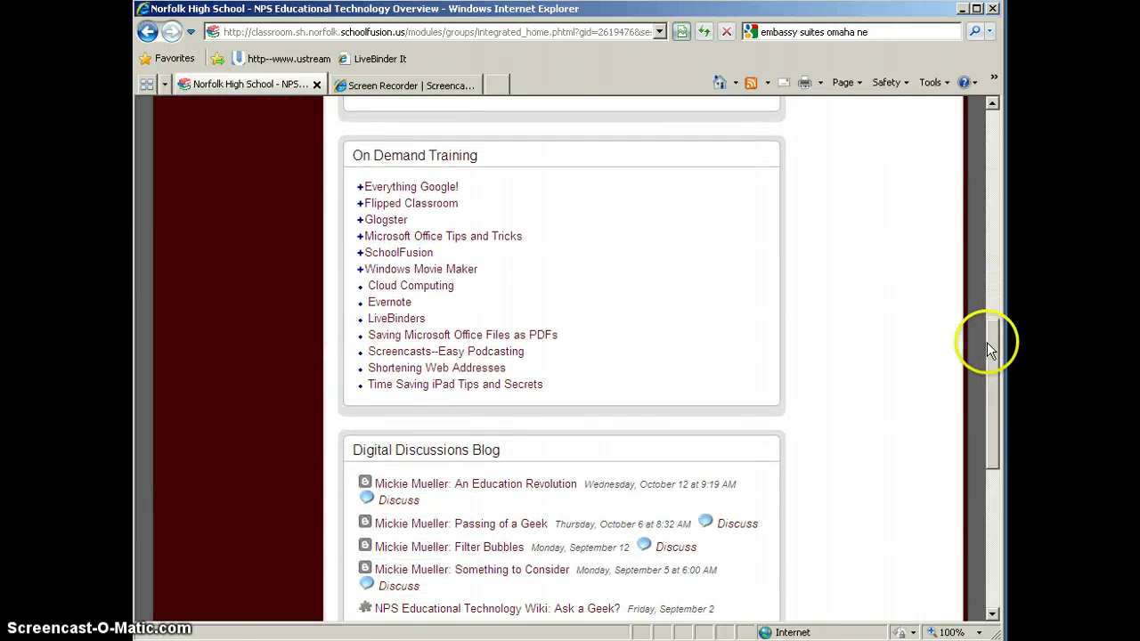
scroll(991, 342, "down", 3)
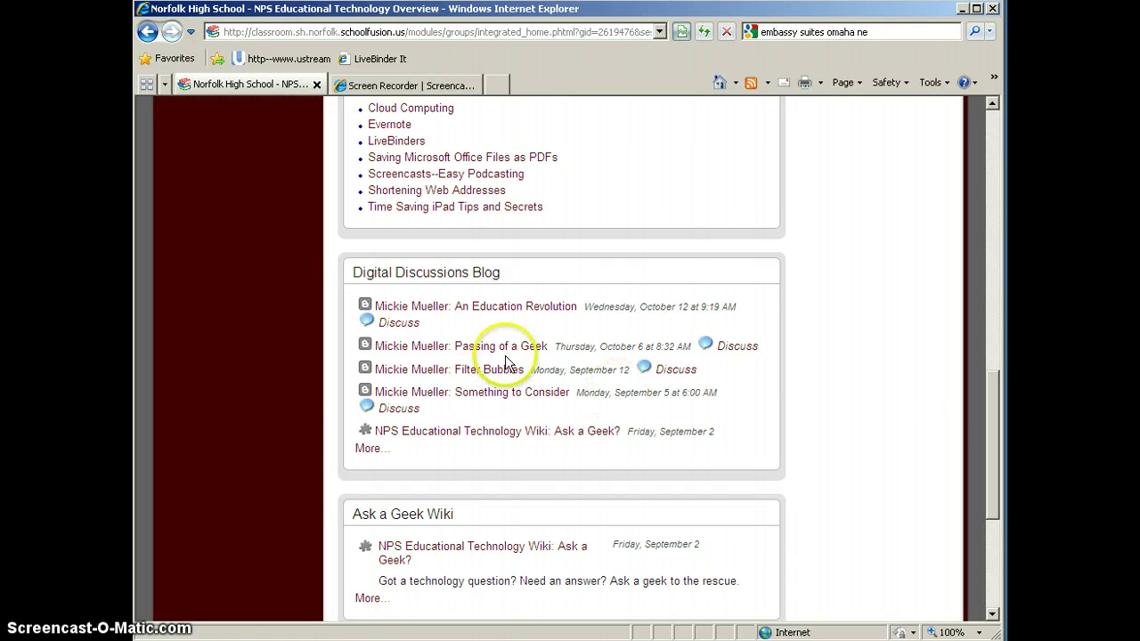
mouse_move(499, 312)
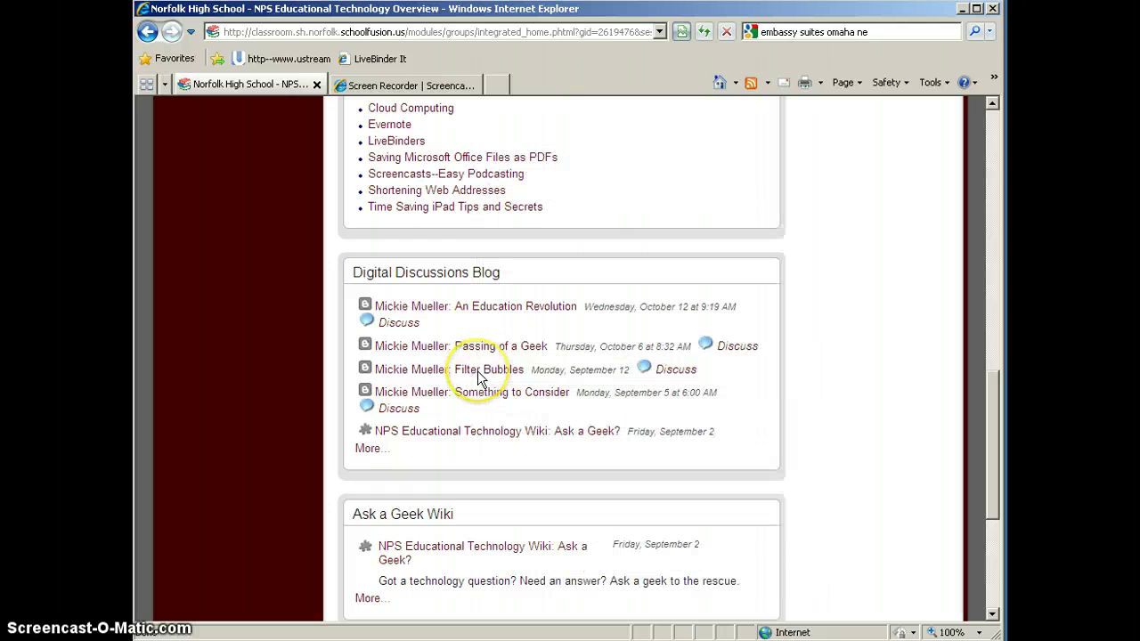
mouse_move(457, 374)
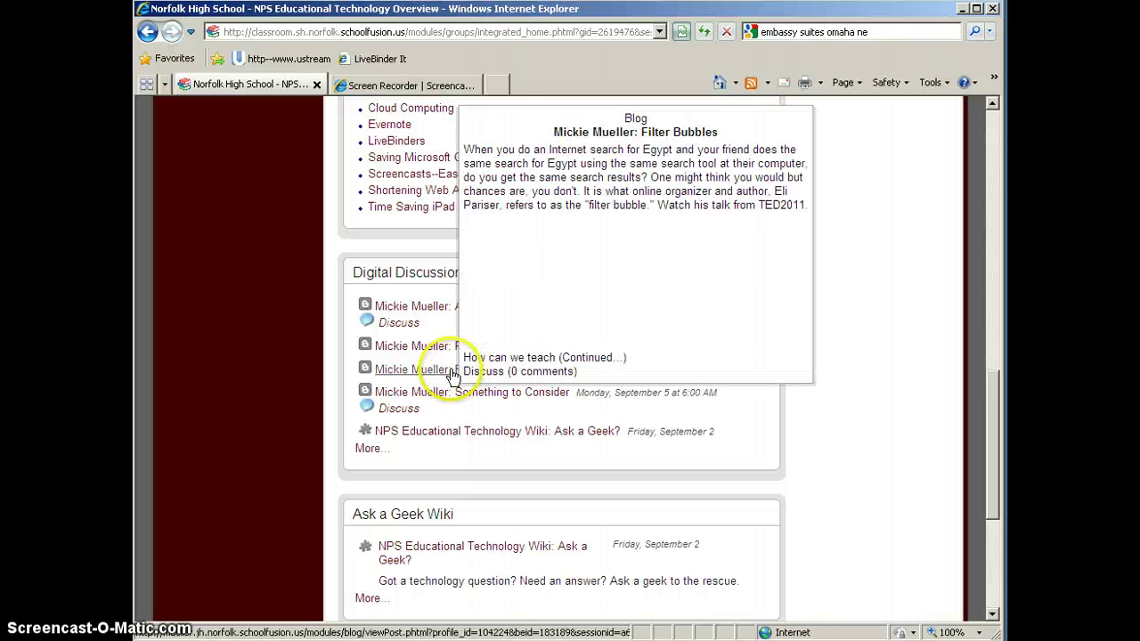
left_click(426, 306)
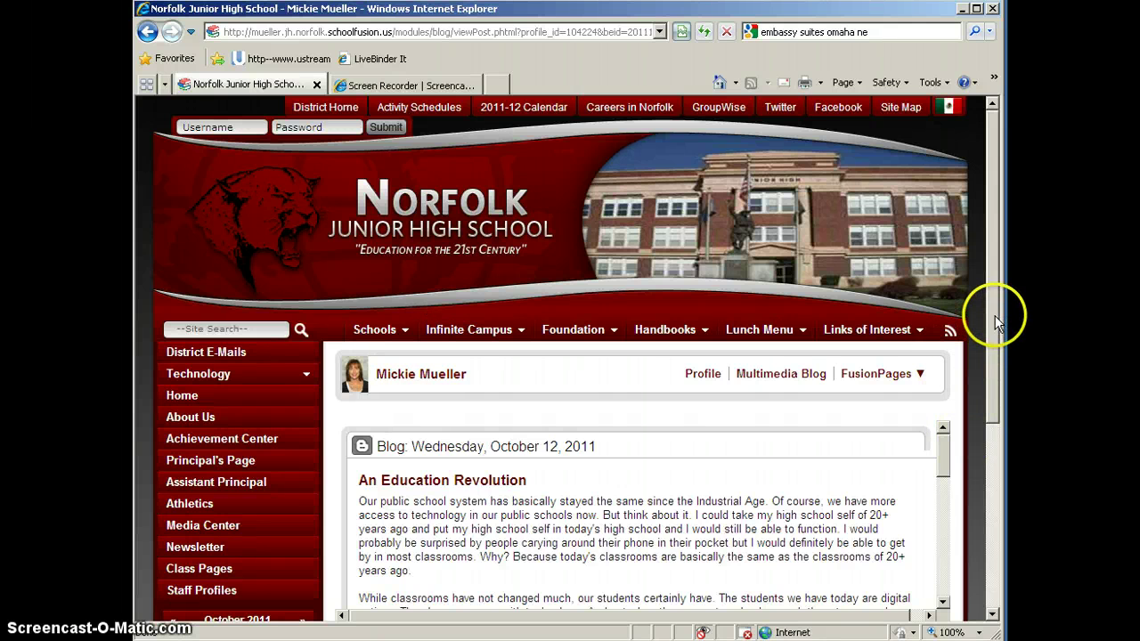
Step: Sign in through the Add Comment login form with the account username and password
left_click_drag(995, 302, 995, 433)
left_click(365, 425)
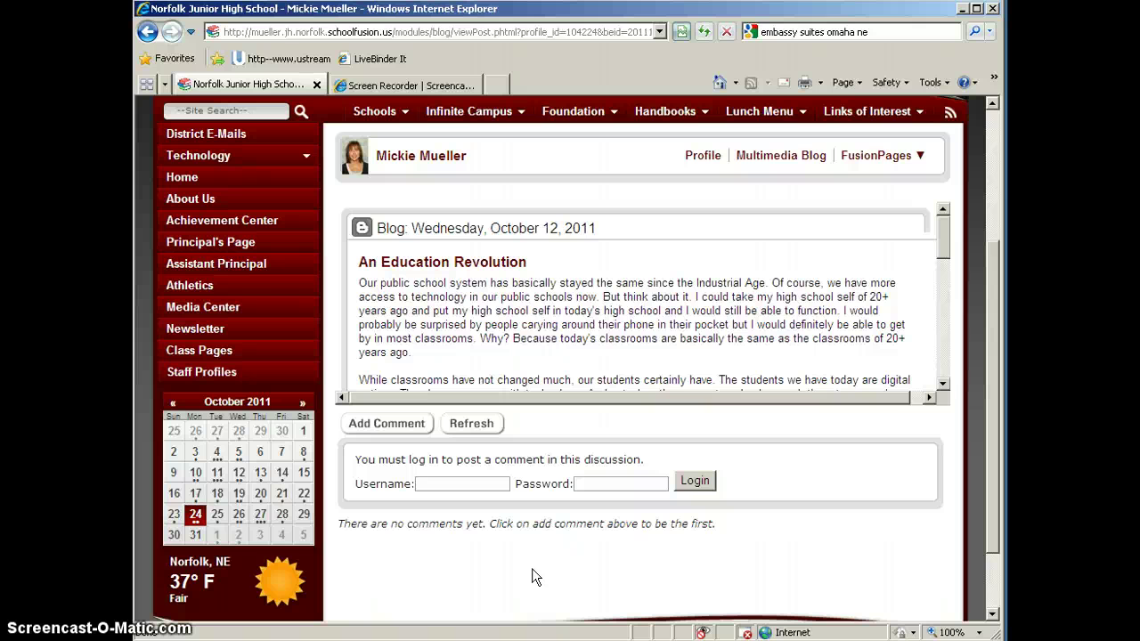
left_click(485, 484)
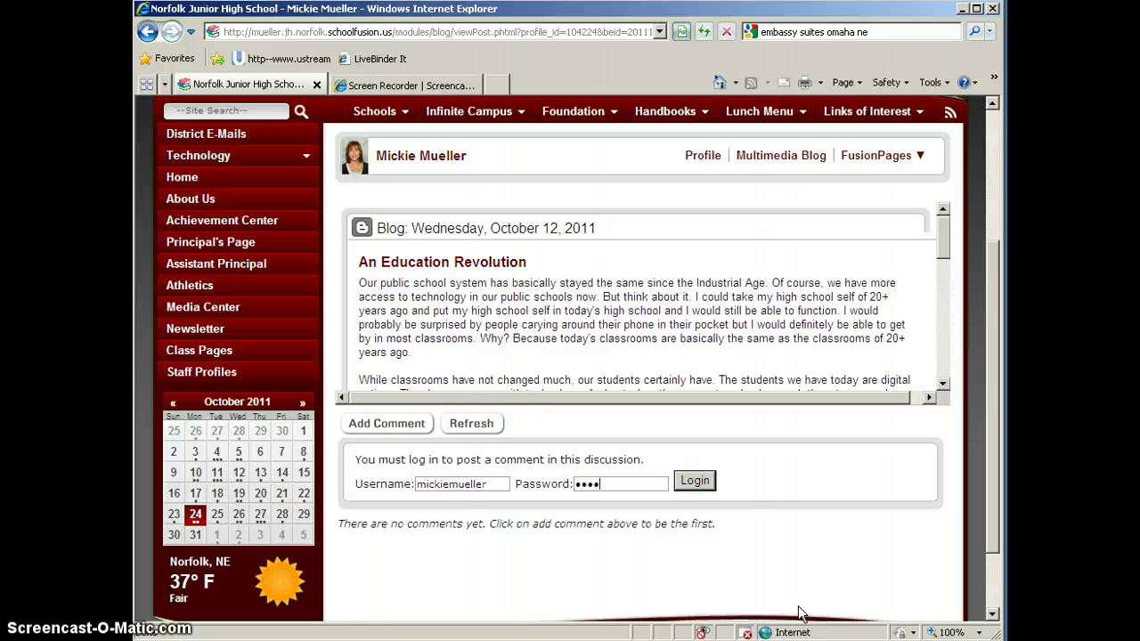
type("*******")
key("Return")
left_click(816, 584)
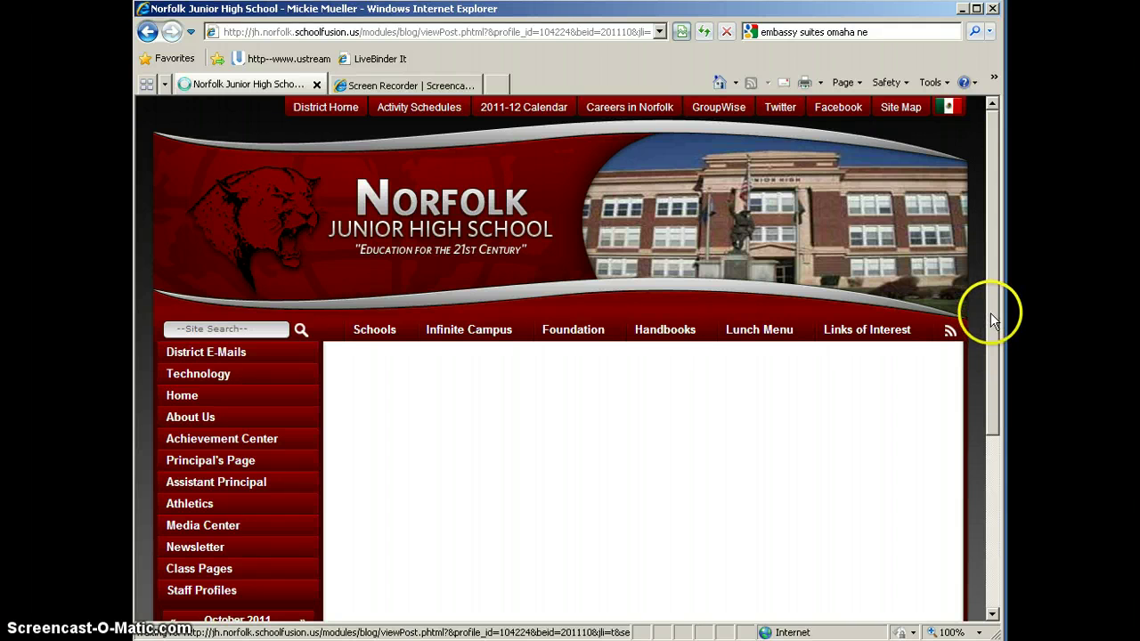
Step: Bring up an empty comment box below the blog post
left_click_drag(992, 297, 989, 408)
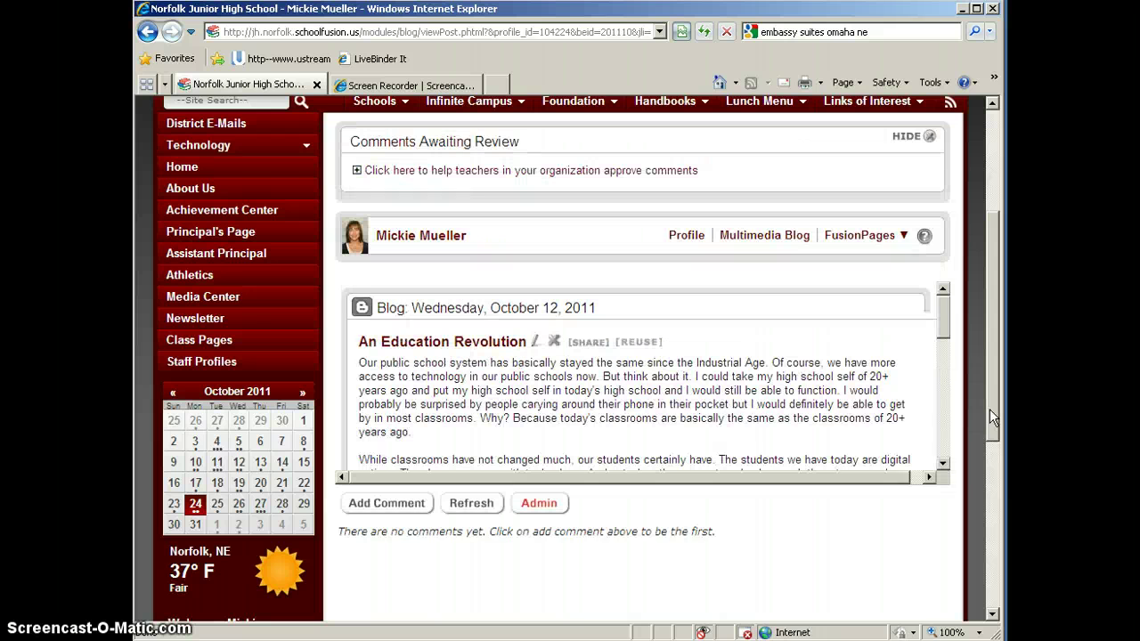
left_click(386, 504)
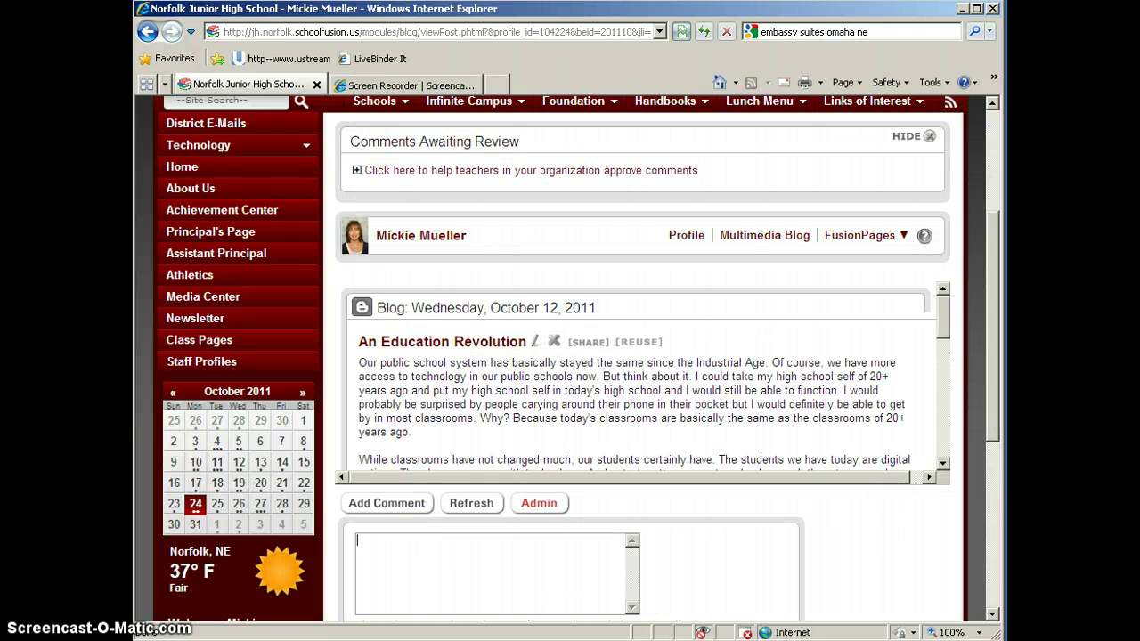
left_click_drag(995, 343, 995, 411)
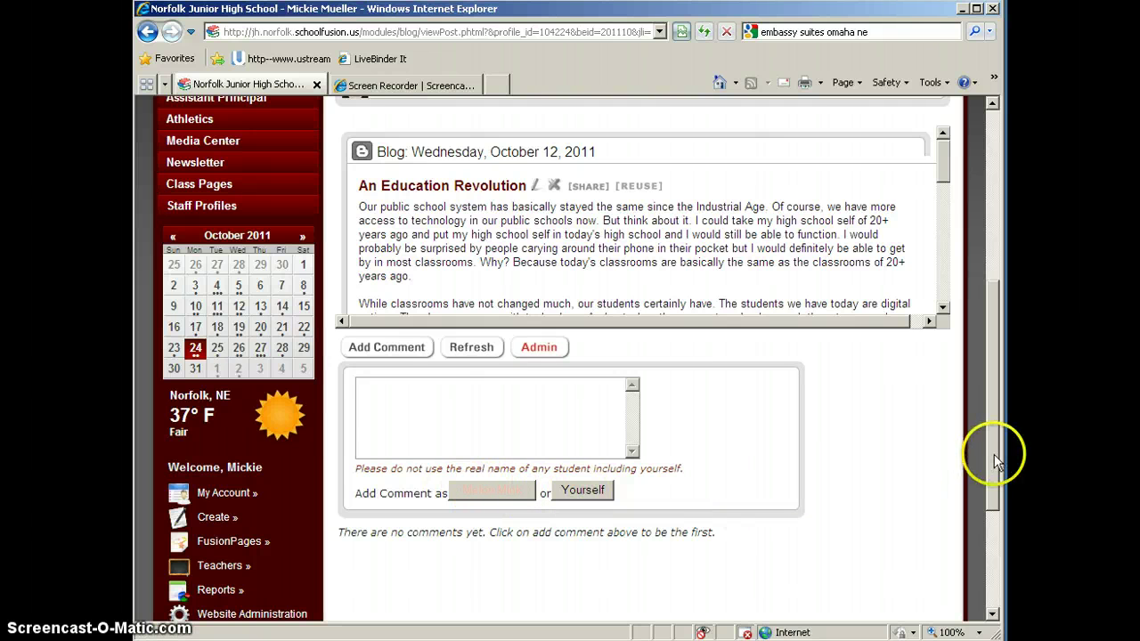
Step: Go to the NPS Educational Technology FusionPage via the Technology > Educational navigation
left_click_drag(995, 459, 994, 296)
left_click(184, 307)
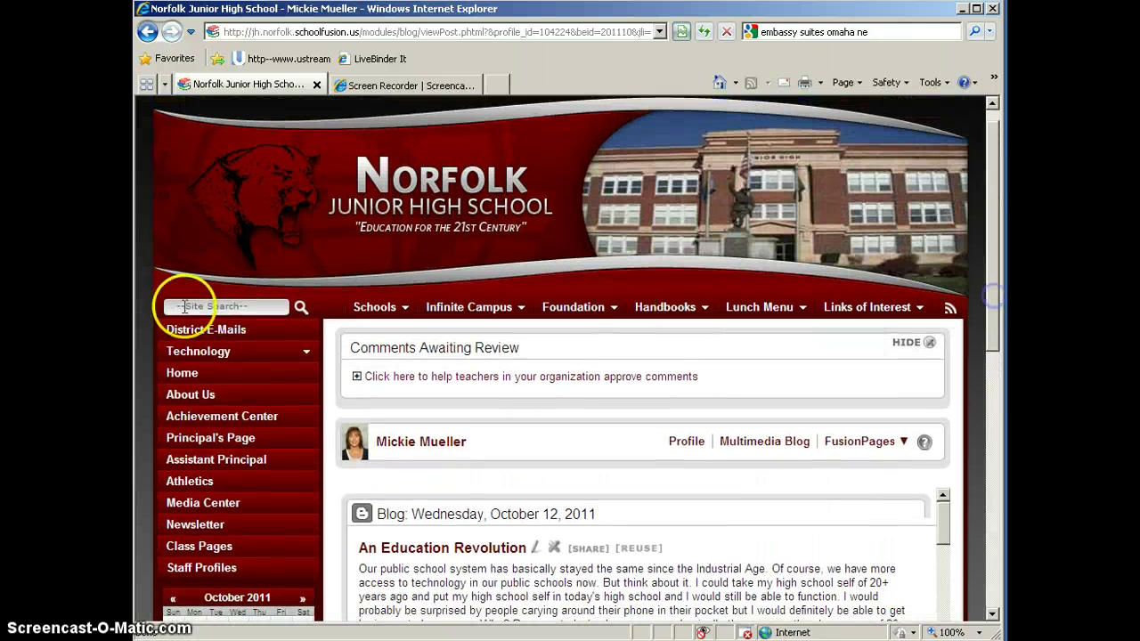
left_click(183, 349)
left_click(193, 382)
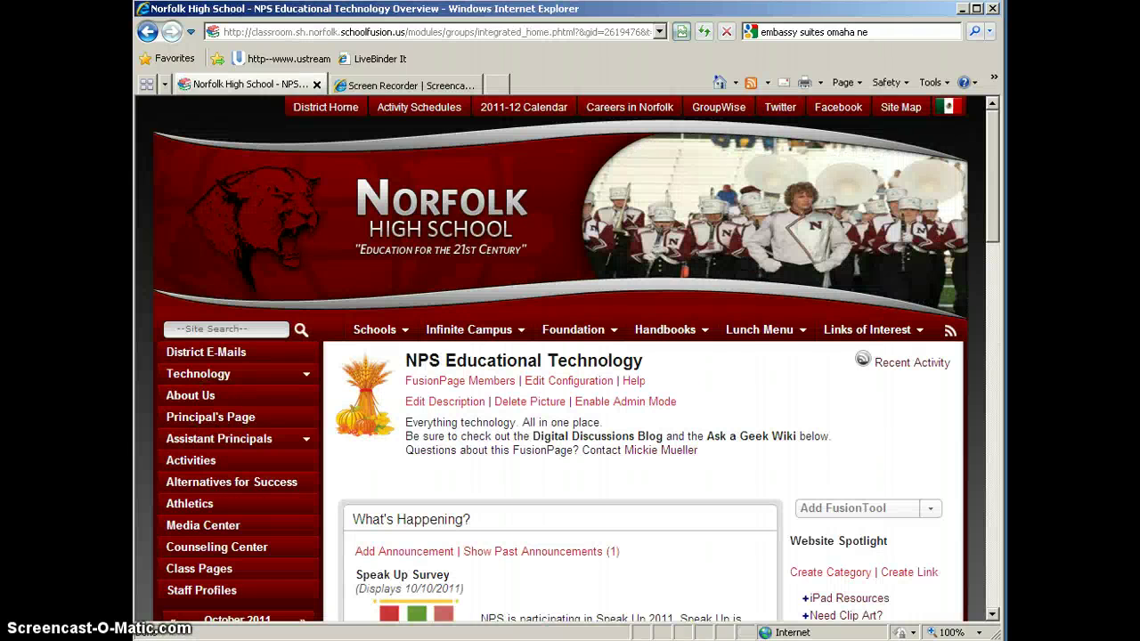
Step: Open 'NPS Educational Technology Wiki: Ask a Geek?' and accept its use policy
left_click_drag(995, 196, 993, 522)
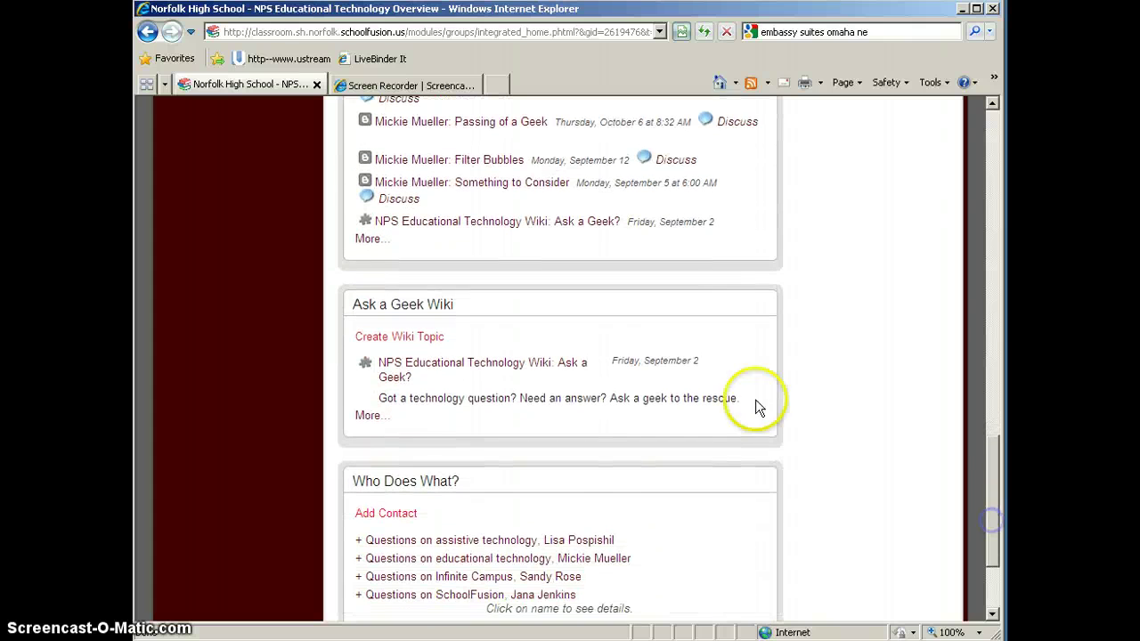
left_click(488, 368)
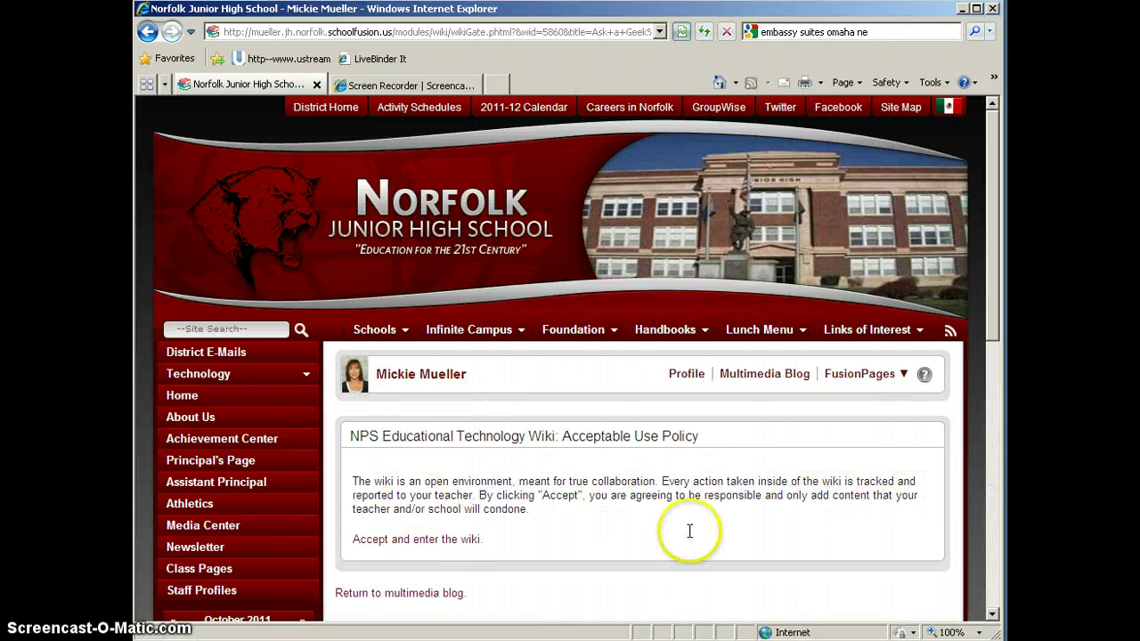
left_click(436, 545)
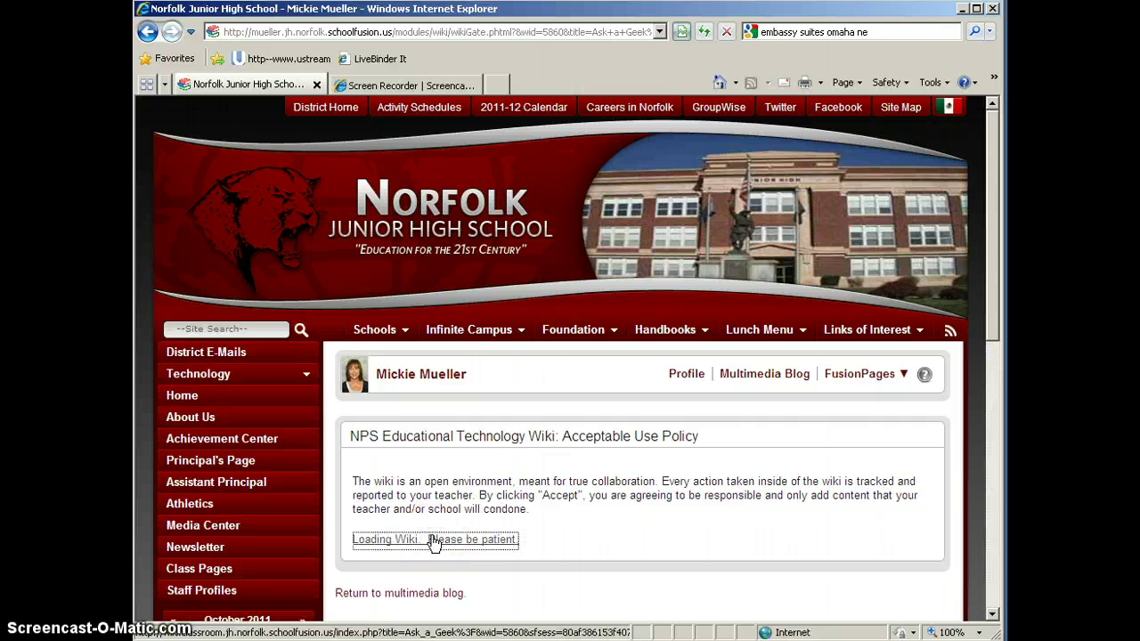
left_click(733, 561)
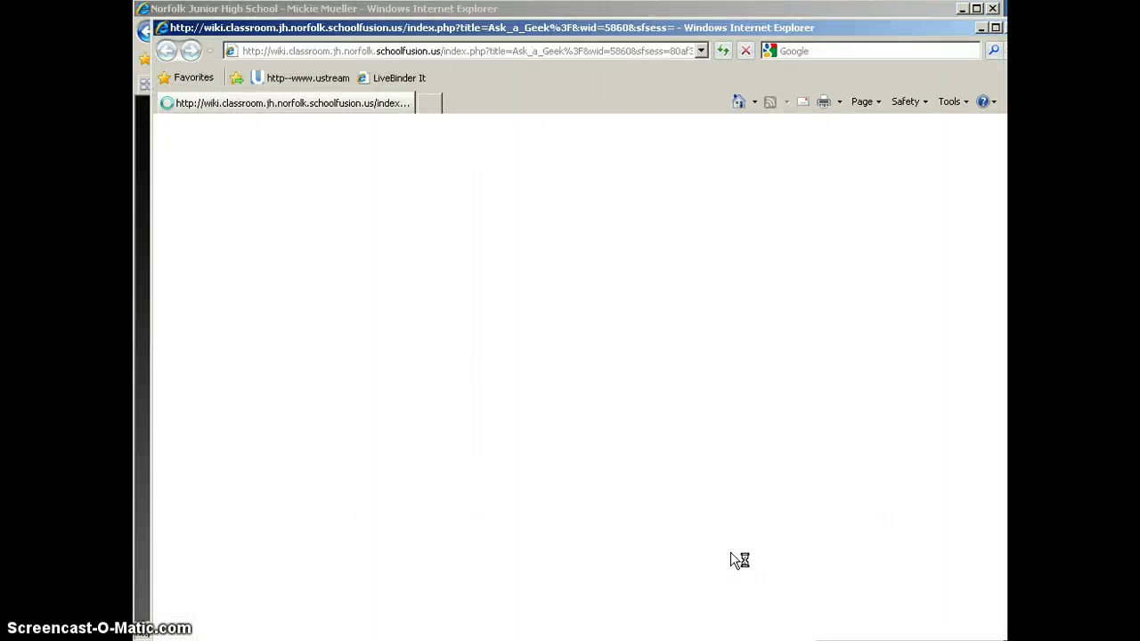
left_click(741, 509)
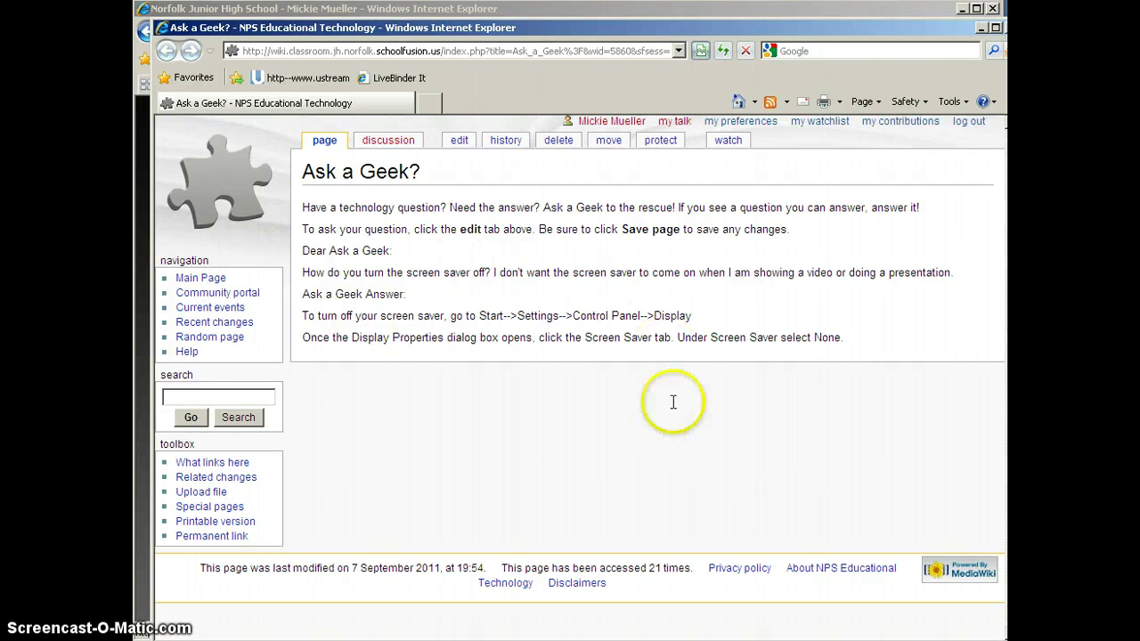
left_click_drag(795, 29, 752, 27)
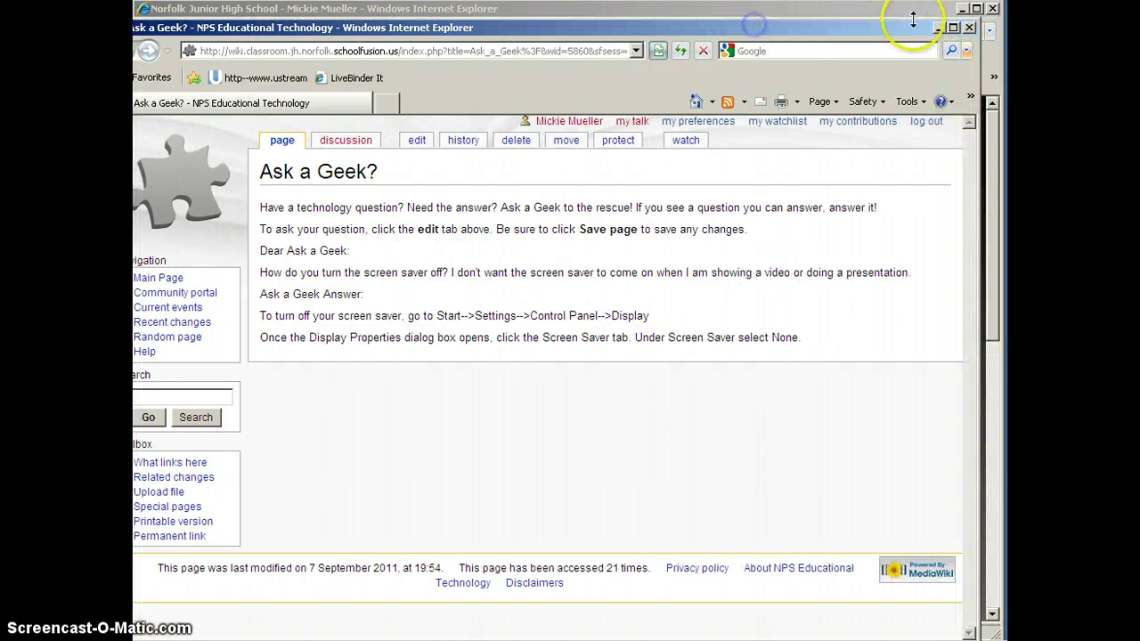
left_click(969, 27)
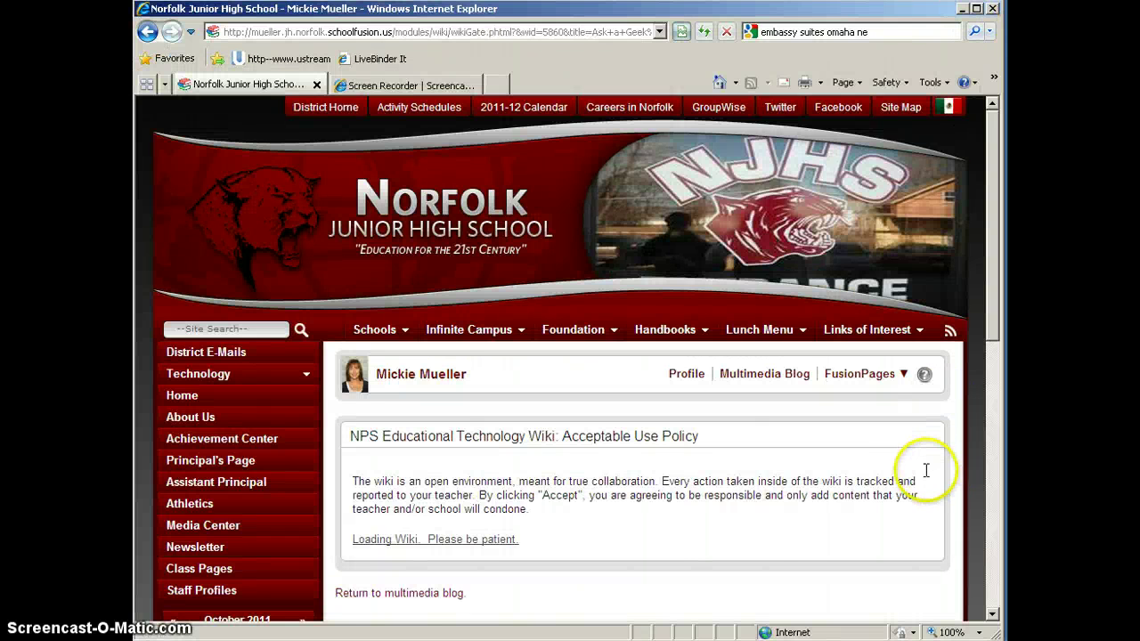
Step: Reopen the FusionPage via Technology > Educational and scroll to Ask a Geek Wiki and back up
left_click(198, 374)
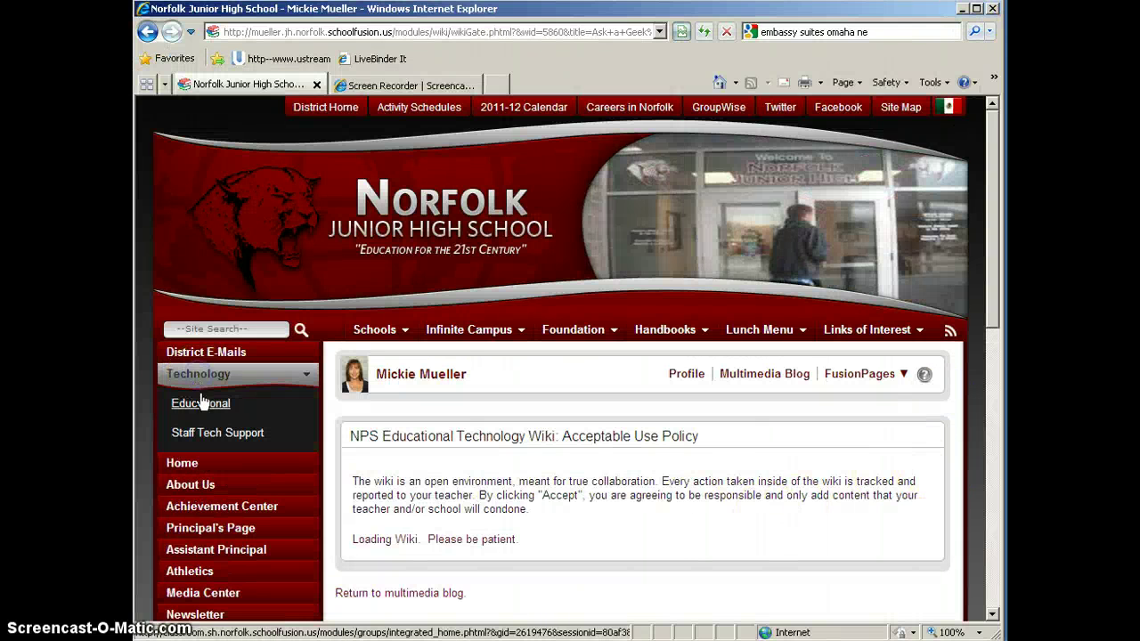
left_click(201, 402)
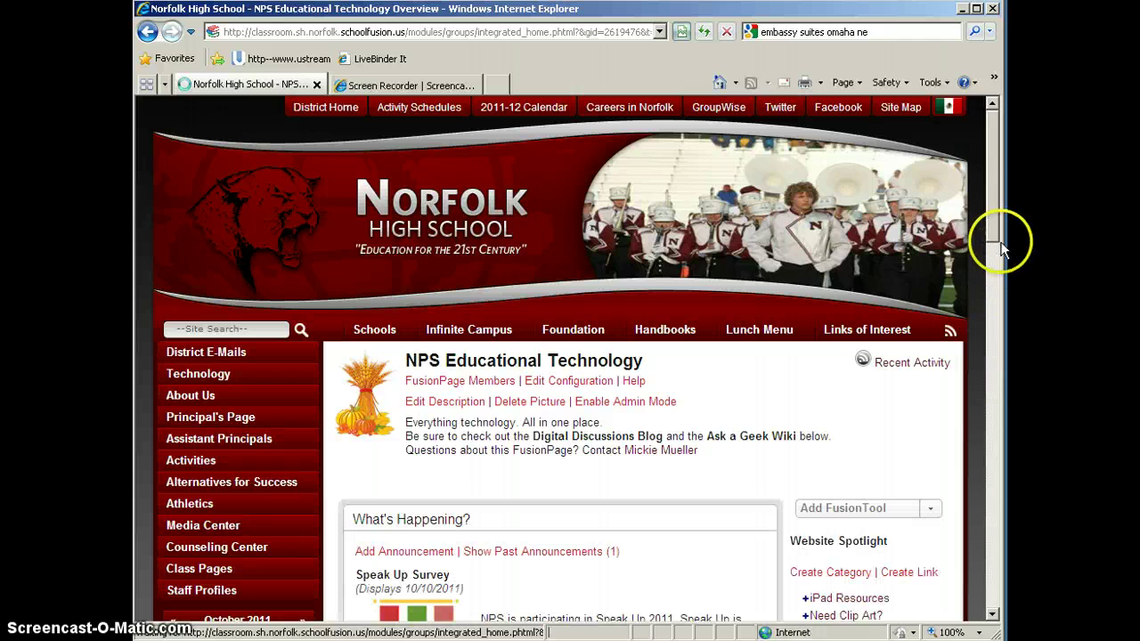
left_click_drag(989, 170, 986, 525)
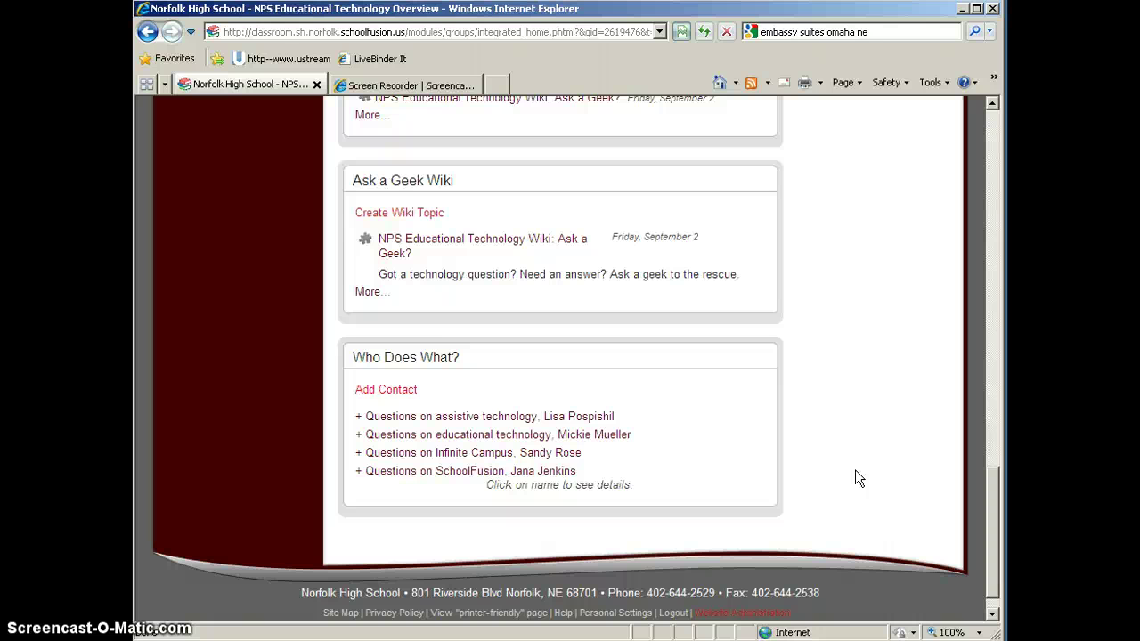
left_click(859, 467)
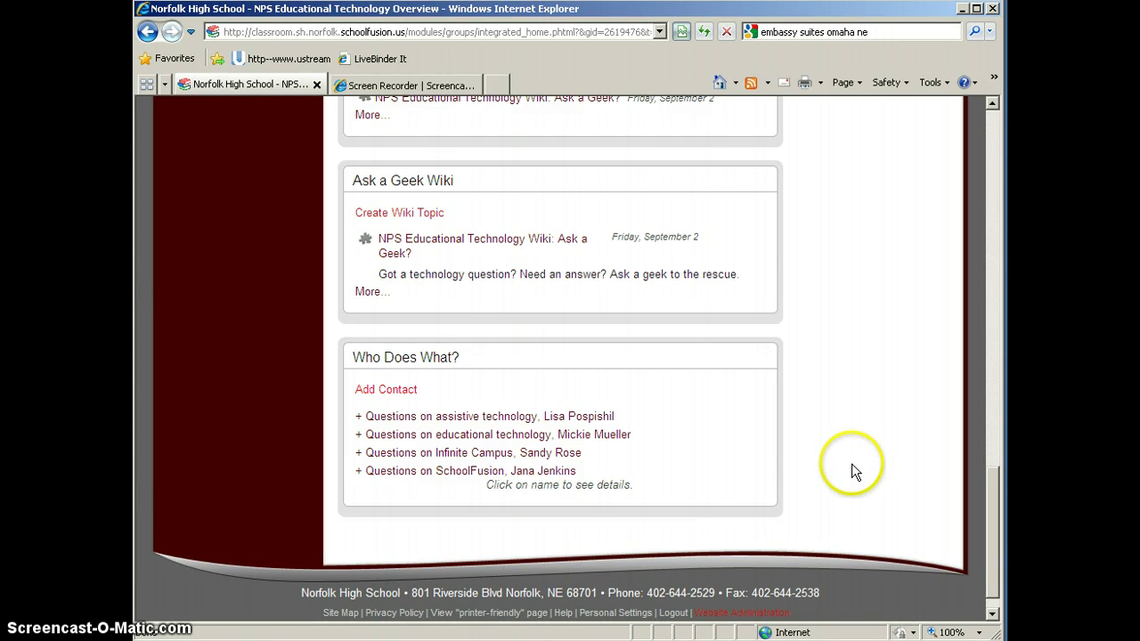
left_click_drag(989, 547, 995, 164)
left_click_drag(901, 299, 715, 509)
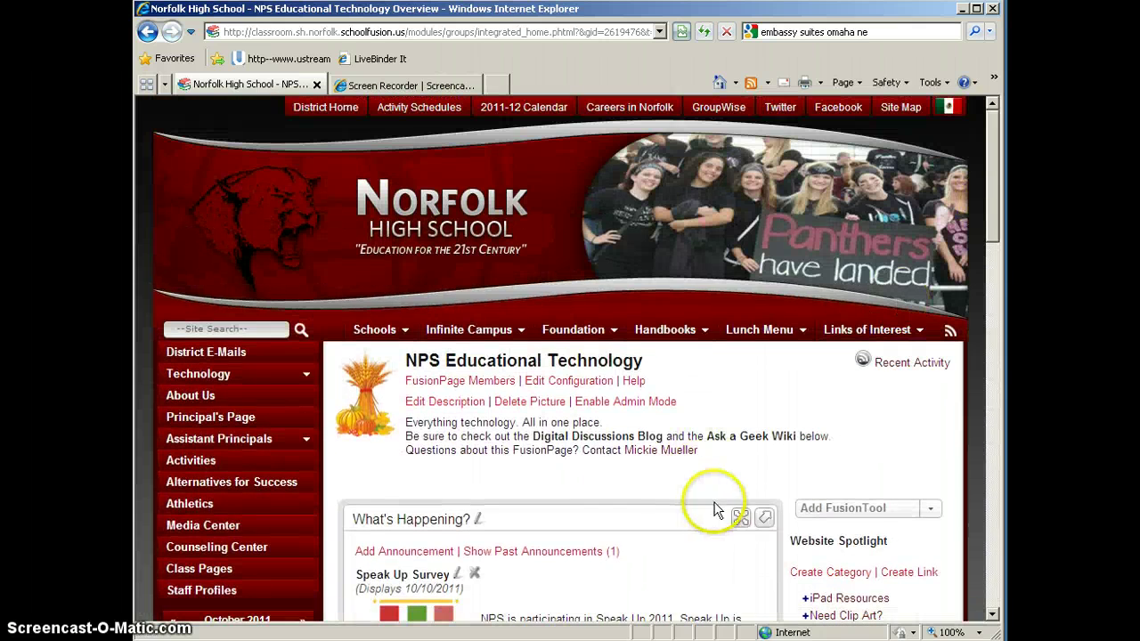